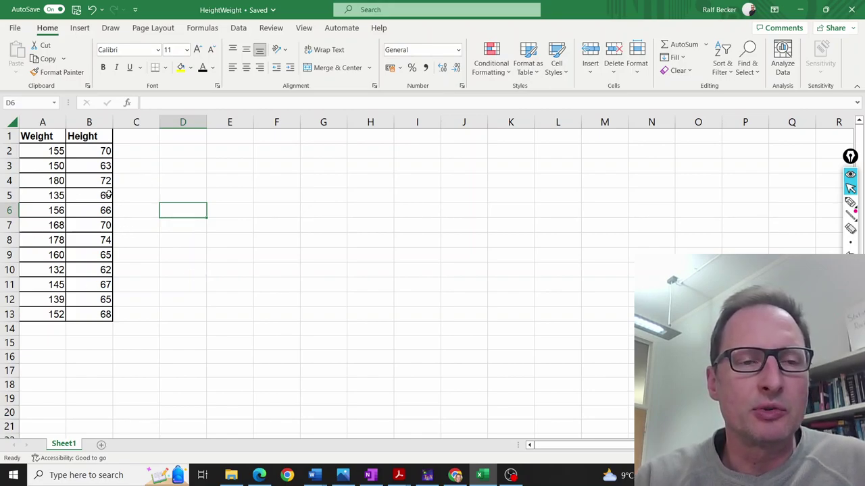
Step: Enter the note 'Wi = alpha + beta * Heighti + resi' in cell D2
click(166, 153)
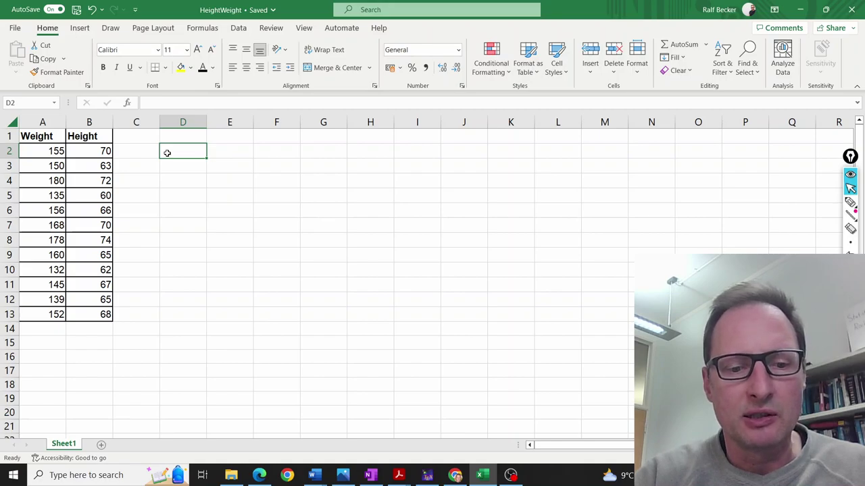
text(Wi = a)
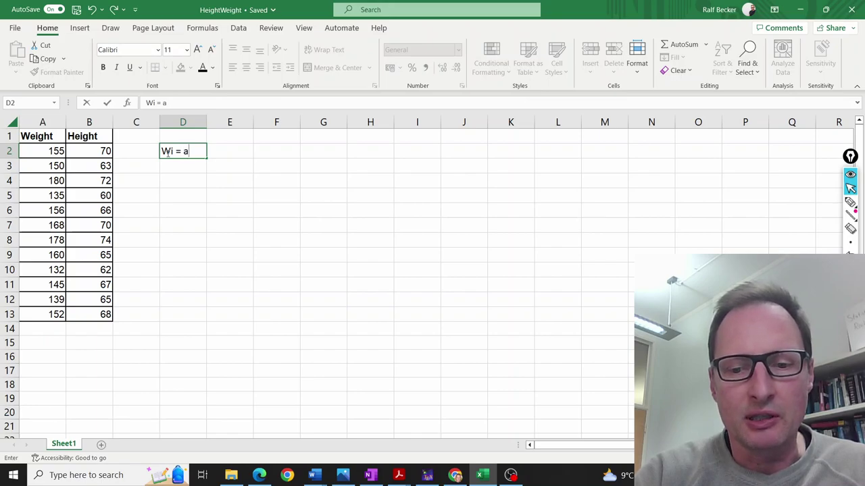
text(lpha)
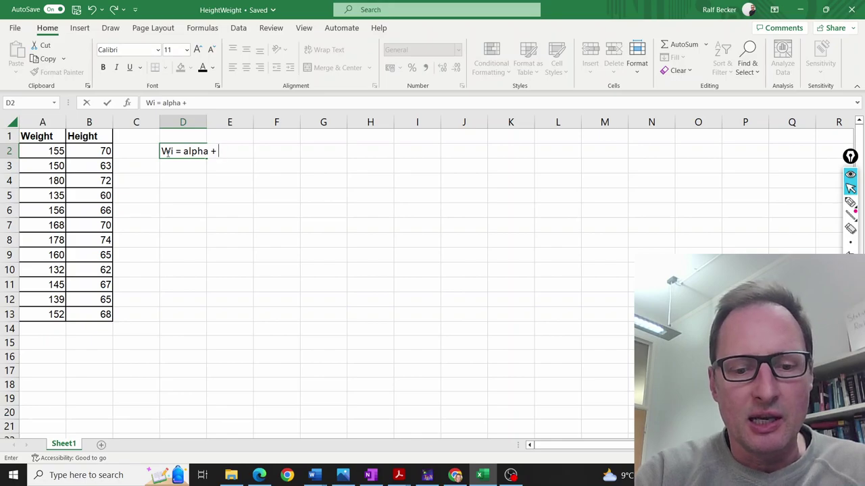
text( + beta)
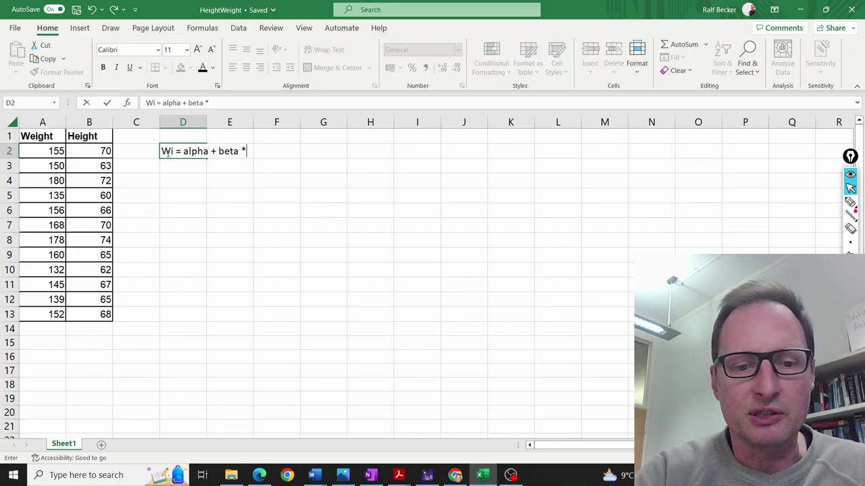
text( * Heighti)
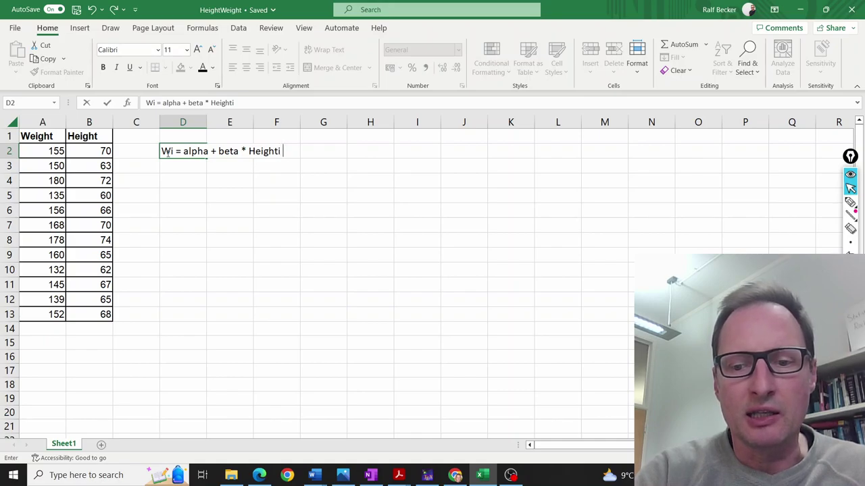
text( + resi)
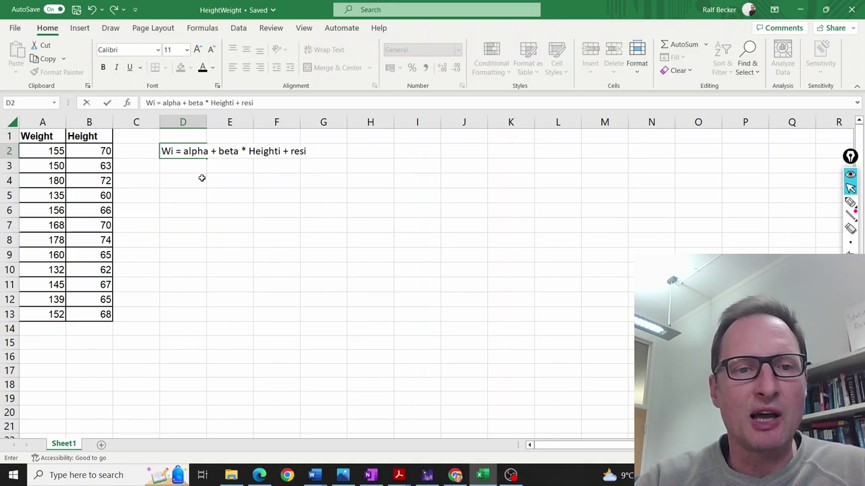
click(201, 178)
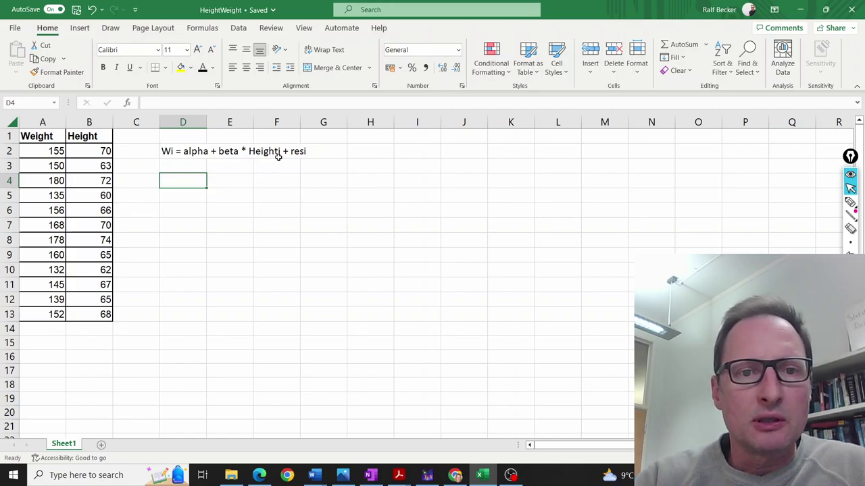
Step: Launch Data Analysis > Regression, which is preset with Y $A$2:$A$14, X $B$2:$B$14 and output $D$3
click(238, 28)
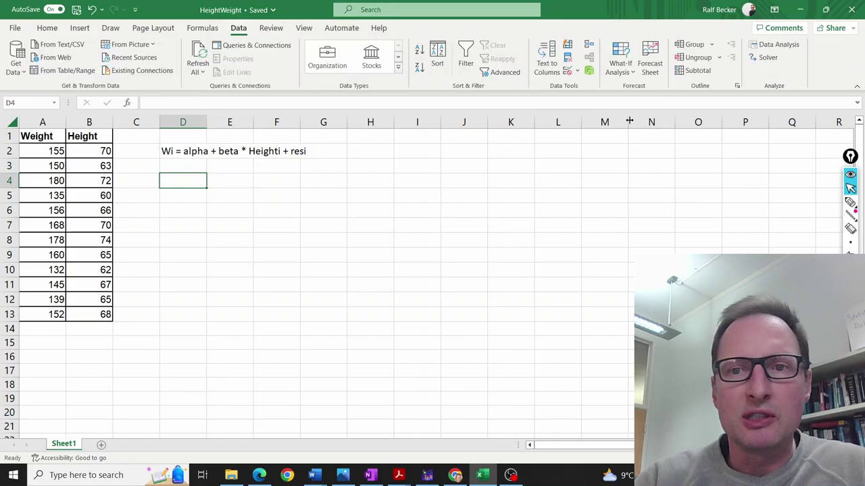
click(789, 47)
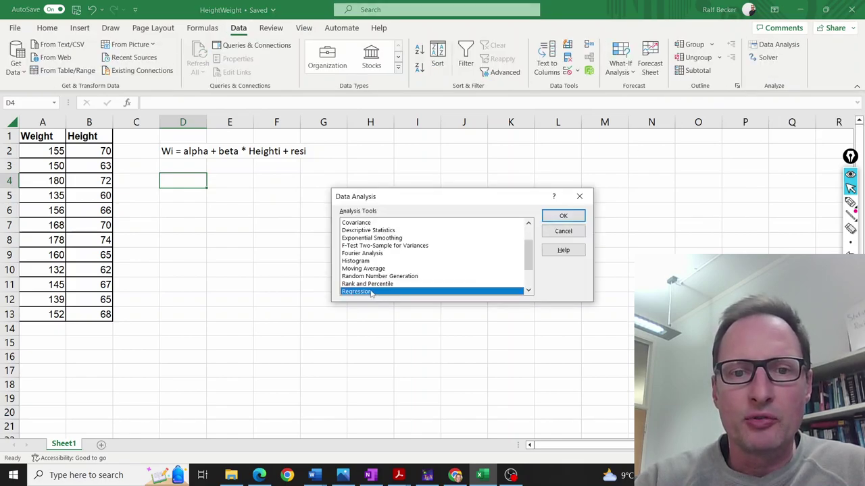
click(563, 216)
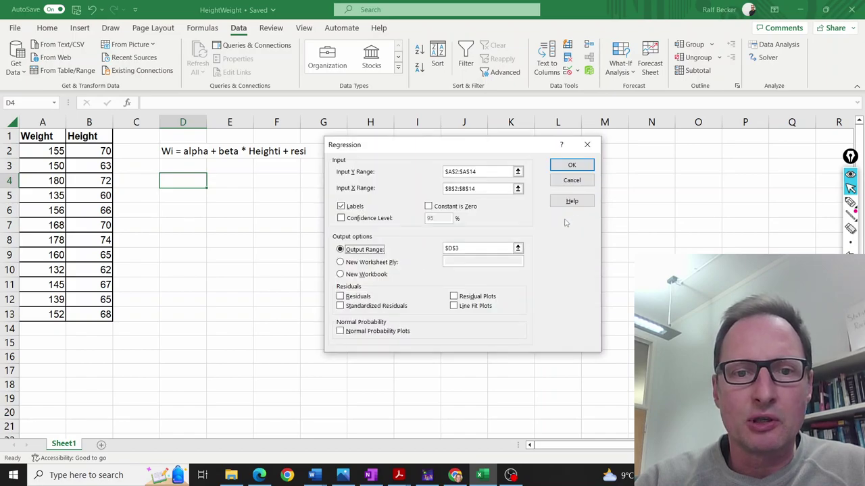
drag(394, 148, 351, 175)
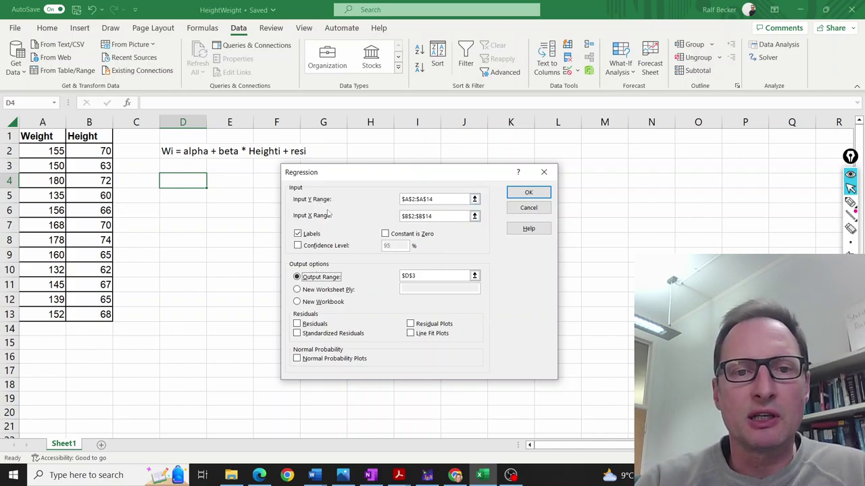
Step: Set the Input Y Range to Weight A1:A13 and the Input X Range to Height B1:B13
click(445, 199)
double_click(445, 200)
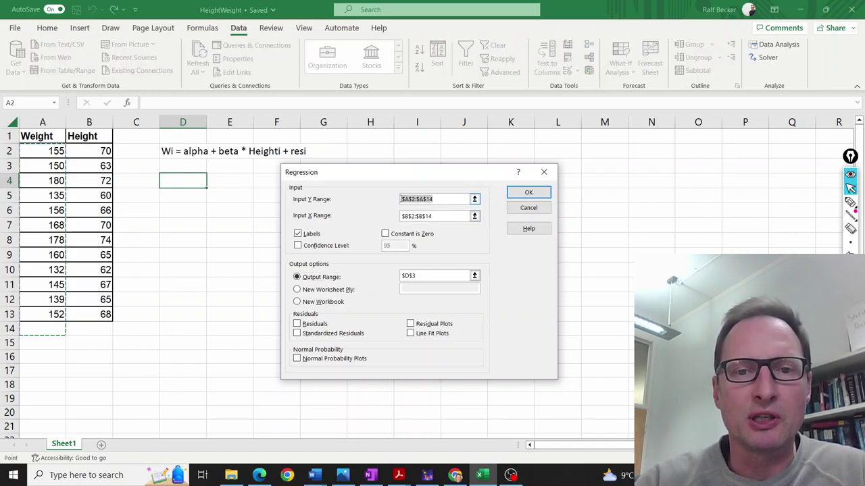
click(474, 200)
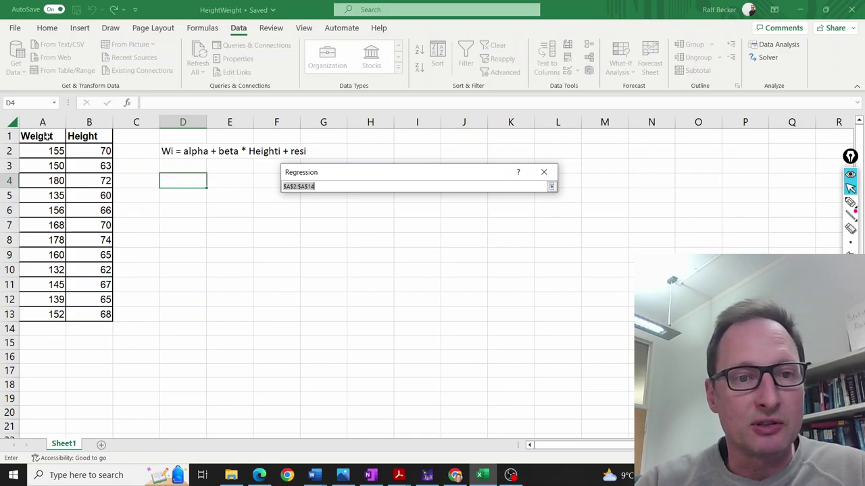
drag(46, 137, 42, 319)
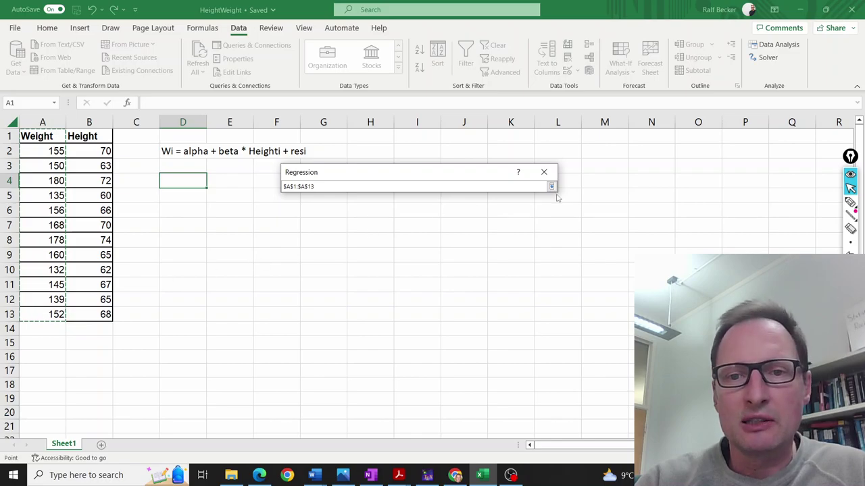
click(551, 186)
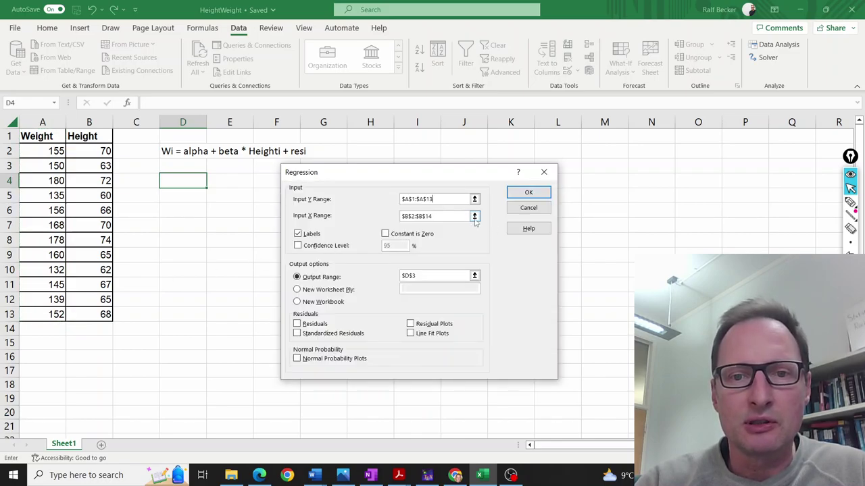
click(474, 216)
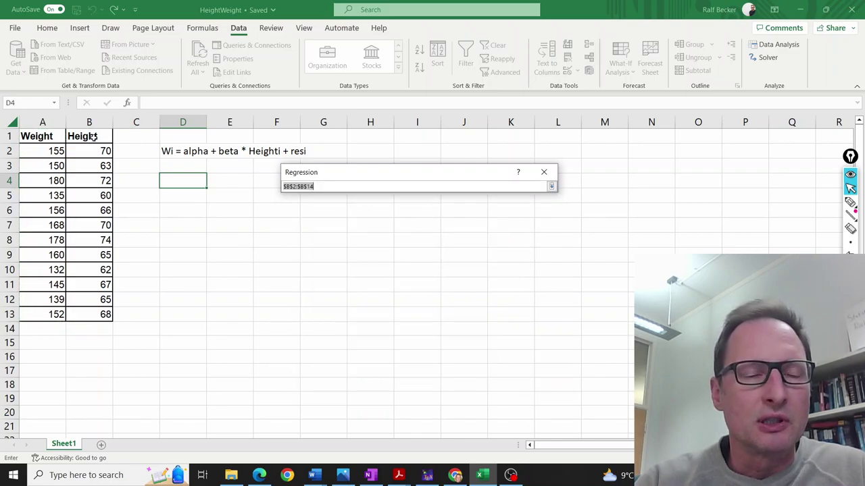
drag(90, 135, 84, 311)
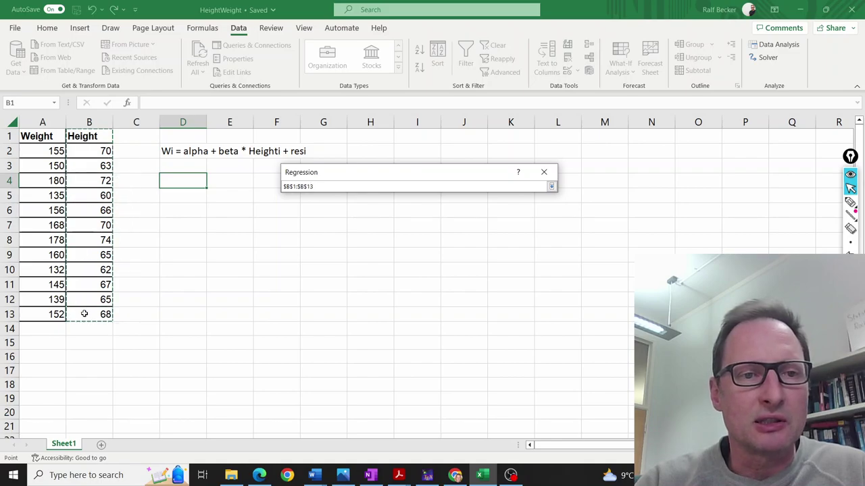
click(552, 187)
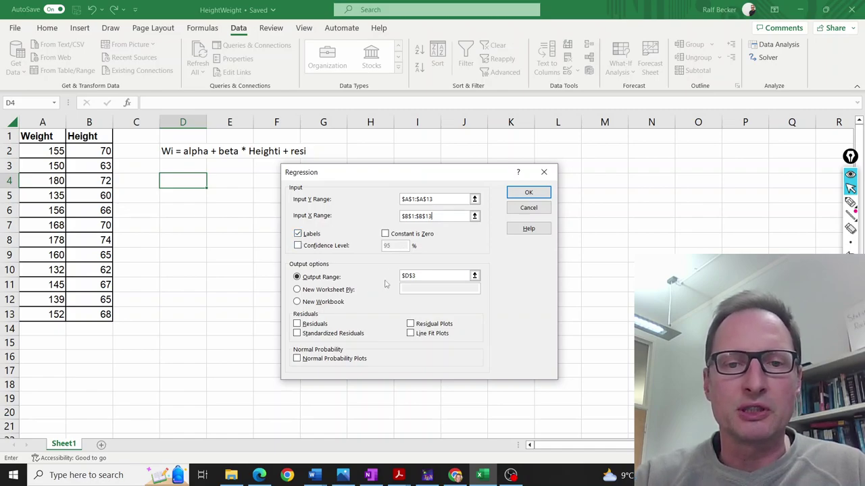
Step: Set the regression Output Range to cell D5
click(474, 276)
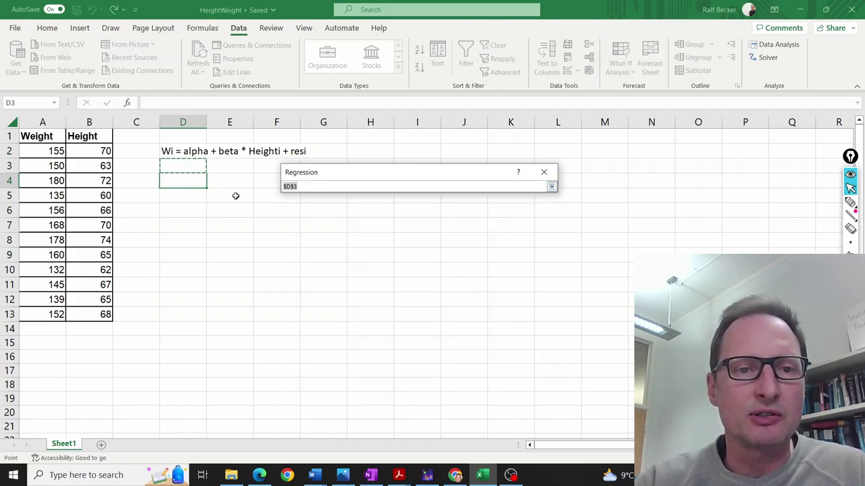
click(179, 198)
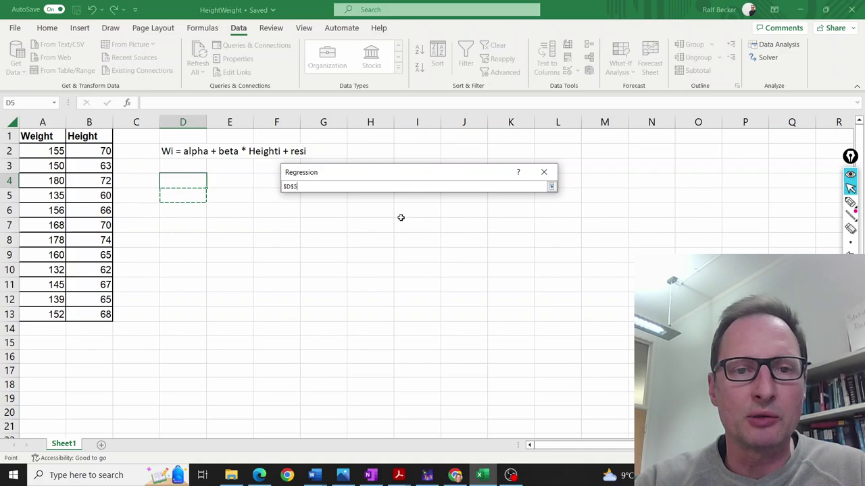
click(551, 187)
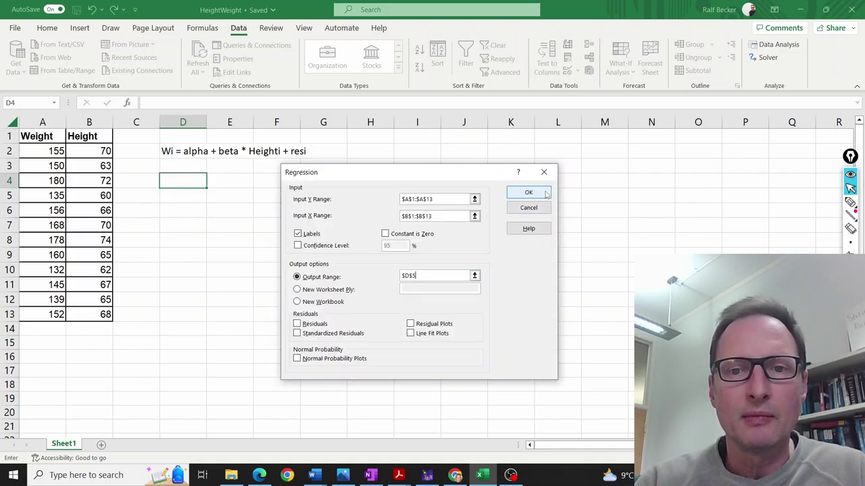
Step: Run the regression and review the output: R Square 0.745174, intercept -60.7461, slope 3.215652
click(543, 195)
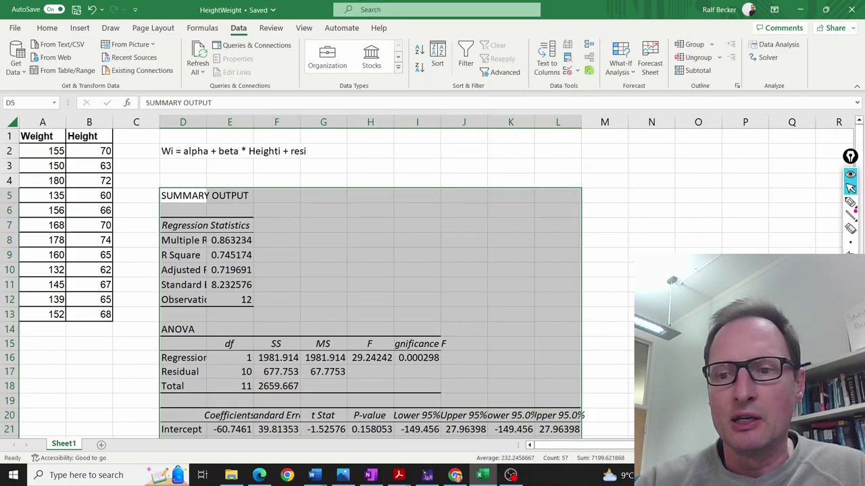
scroll(602, 403, down, 1)
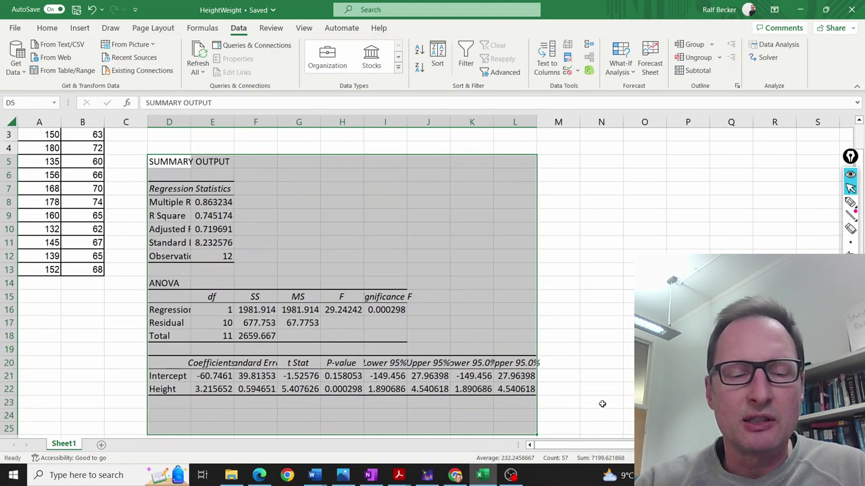
click(566, 310)
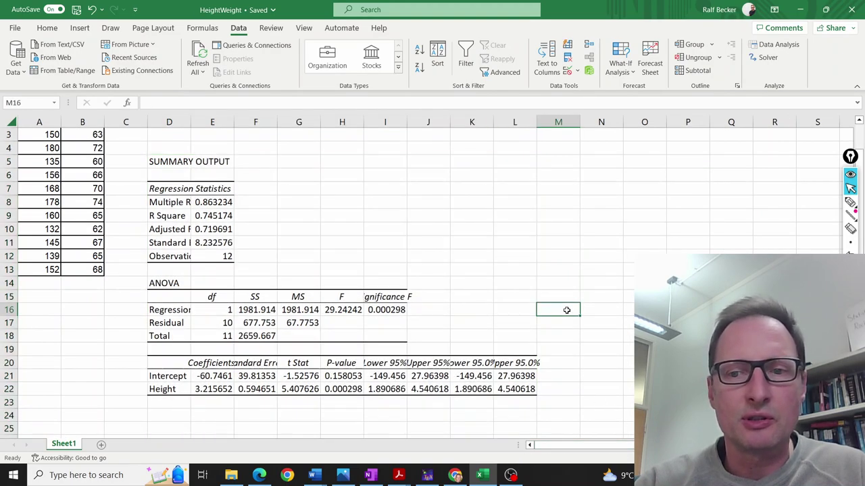
click(859, 120)
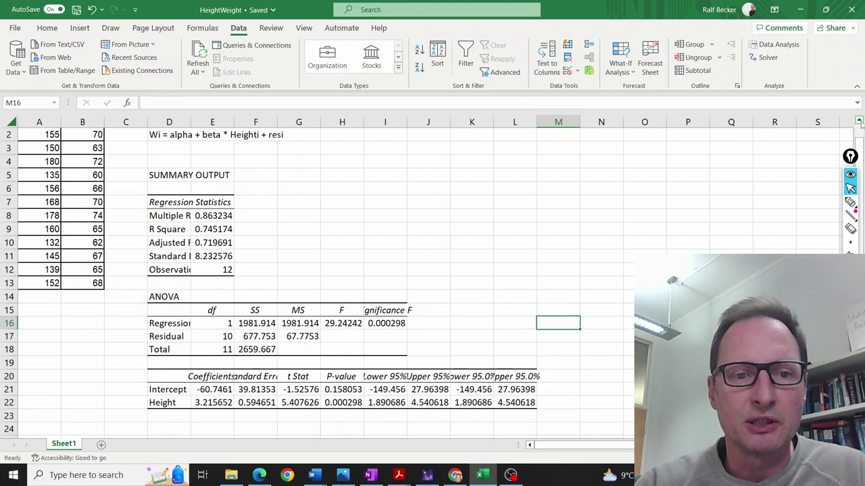
click(179, 134)
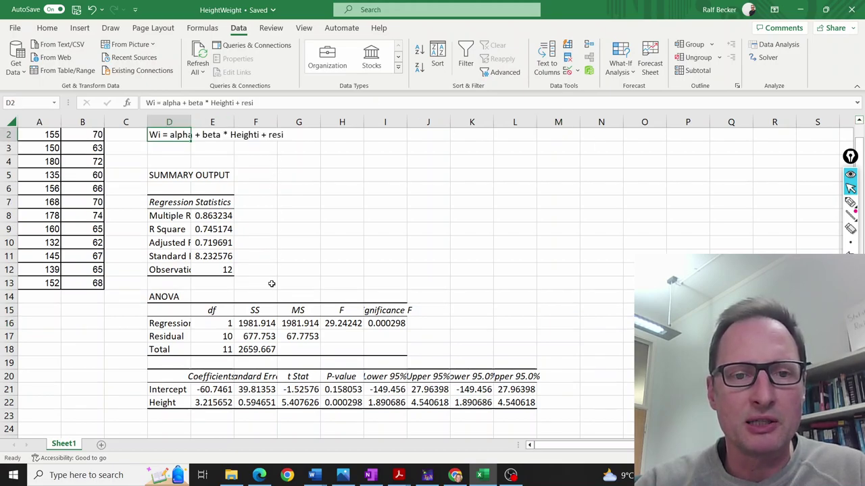
click(314, 261)
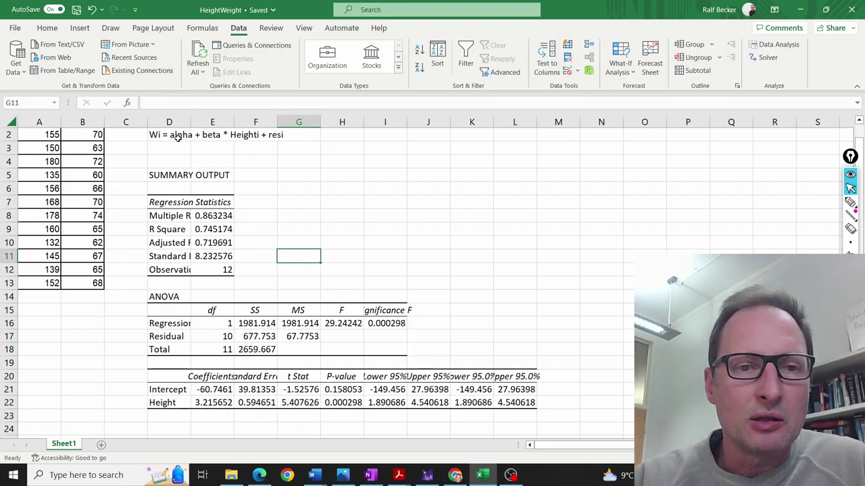
Step: Highlight the intercept -60.7461 and the word alpha in the equation in yellow
click(212, 390)
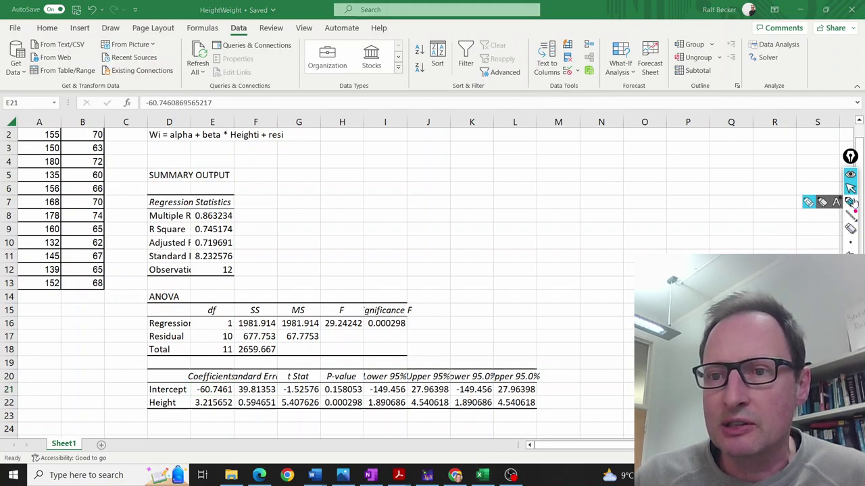
click(849, 203)
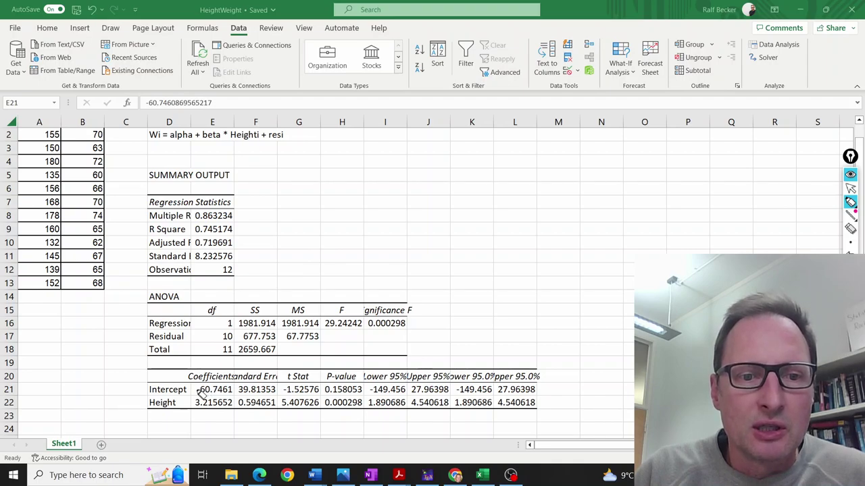
mouse_move(851, 202)
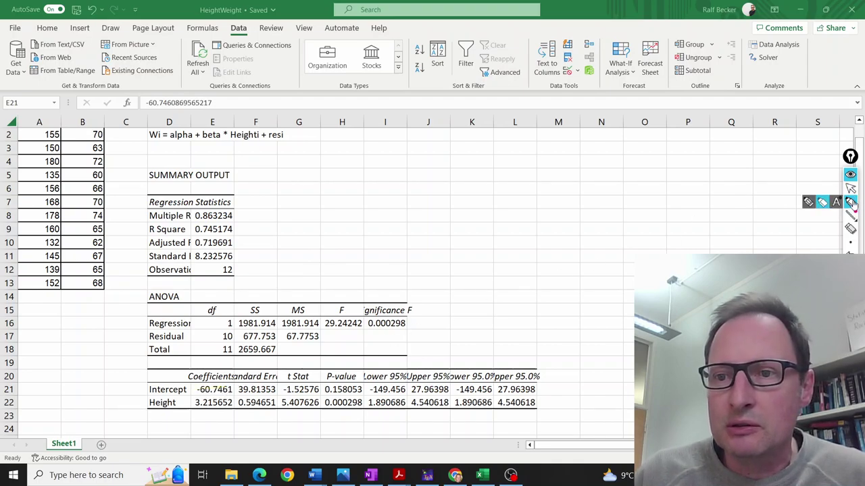
click(822, 202)
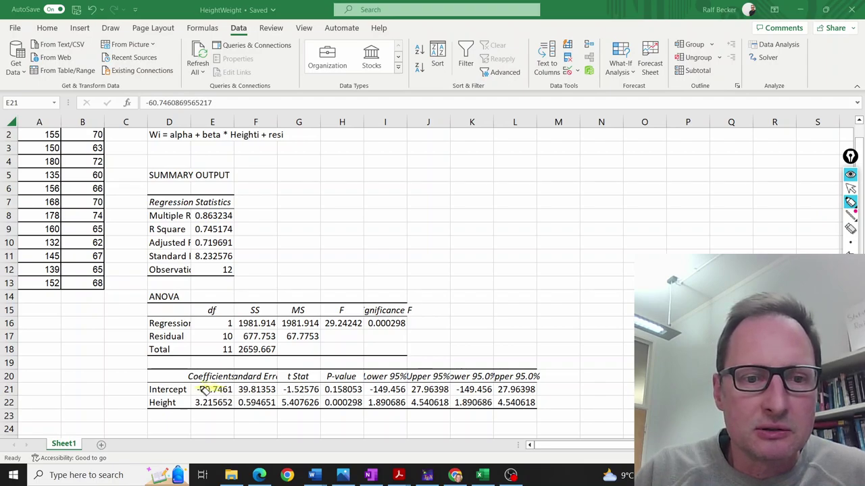
drag(203, 391, 223, 392)
mouse_move(849, 244)
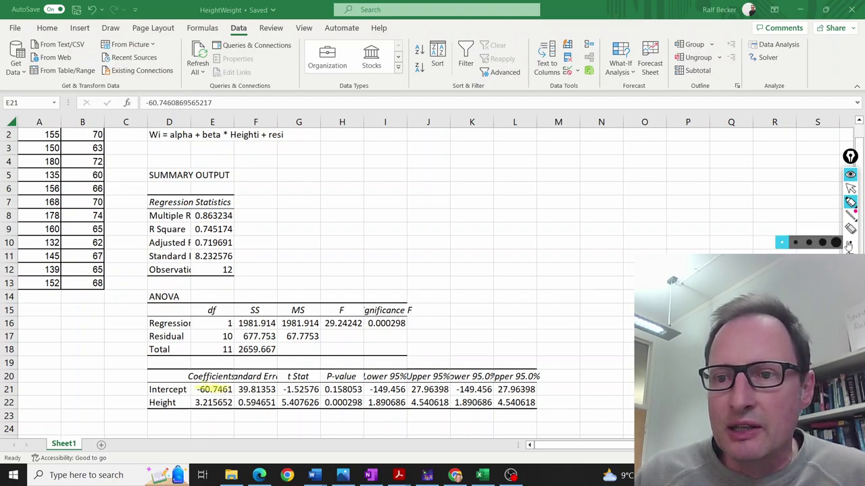
click(809, 243)
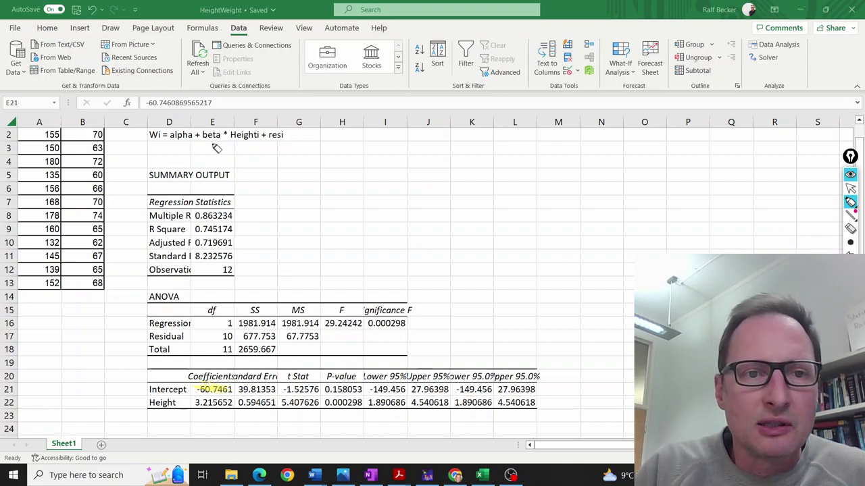
mouse_move(173, 137)
mouse_down()
mouse_move(195, 137)
mouse_move(177, 139)
mouse_up()
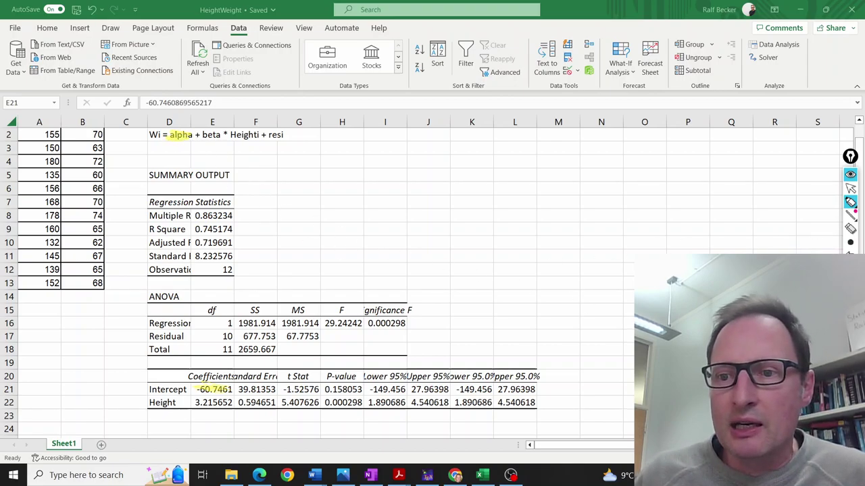
Step: Highlight the Height coefficient 3.215652 and beta in cyan, then hide the ink
mouse_move(195, 404)
mouse_down()
mouse_move(233, 405)
mouse_move(224, 408)
mouse_up()
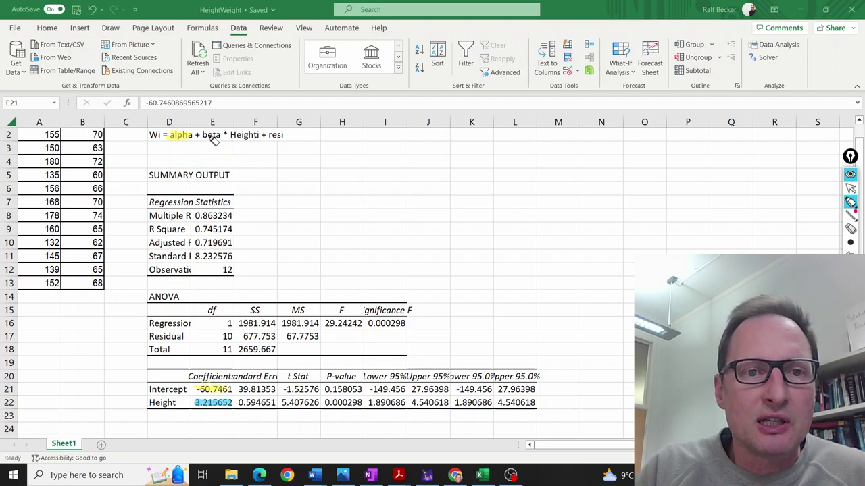
mouse_move(214, 139)
mouse_down()
mouse_move(202, 137)
mouse_move(220, 137)
mouse_move(204, 138)
mouse_move(213, 140)
mouse_up()
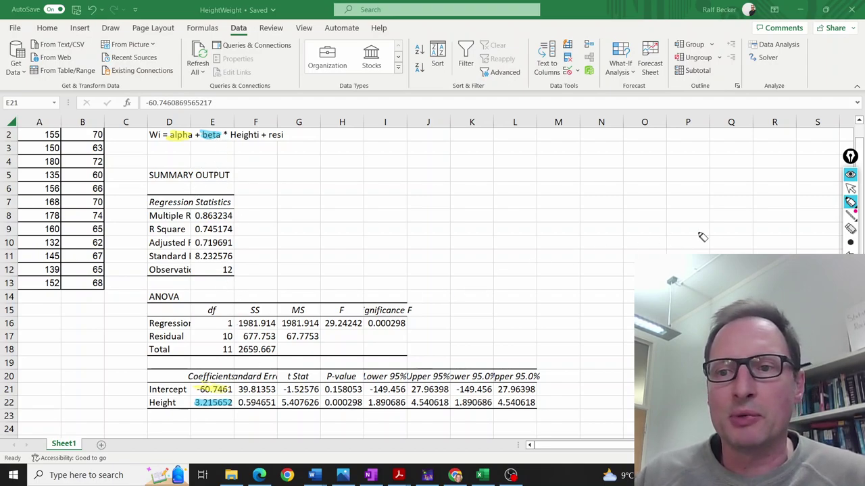
click(850, 202)
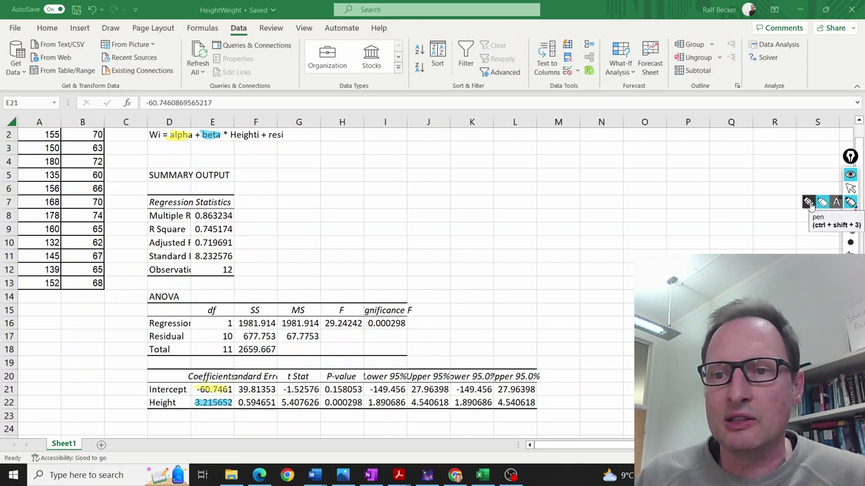
click(810, 202)
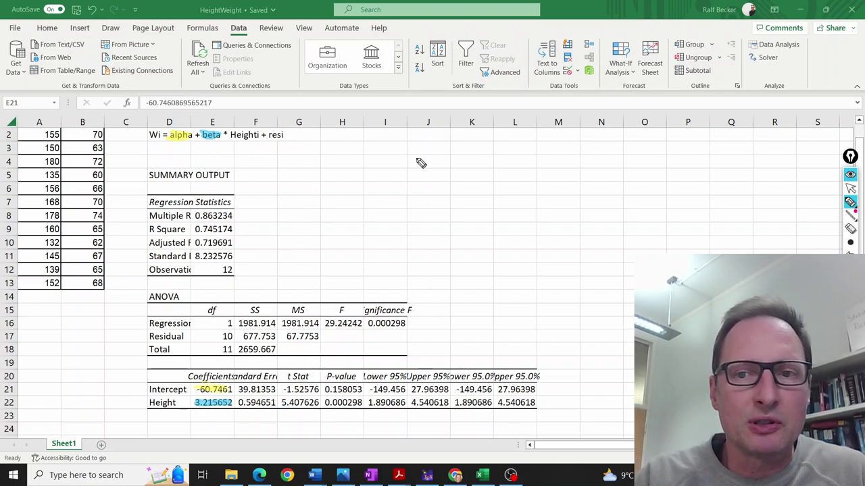
click(850, 174)
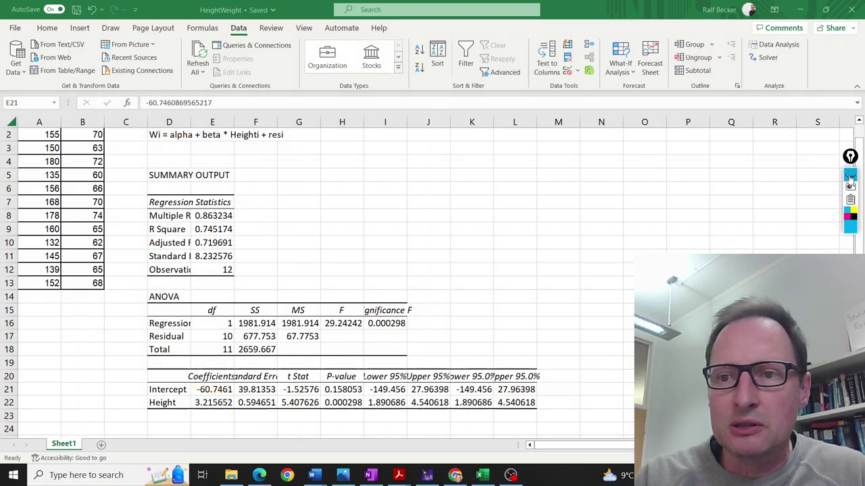
Step: Autofit column F, show the ink again, and highlight the intercept standard error 39.81352824 in yellow
double_click(277, 123)
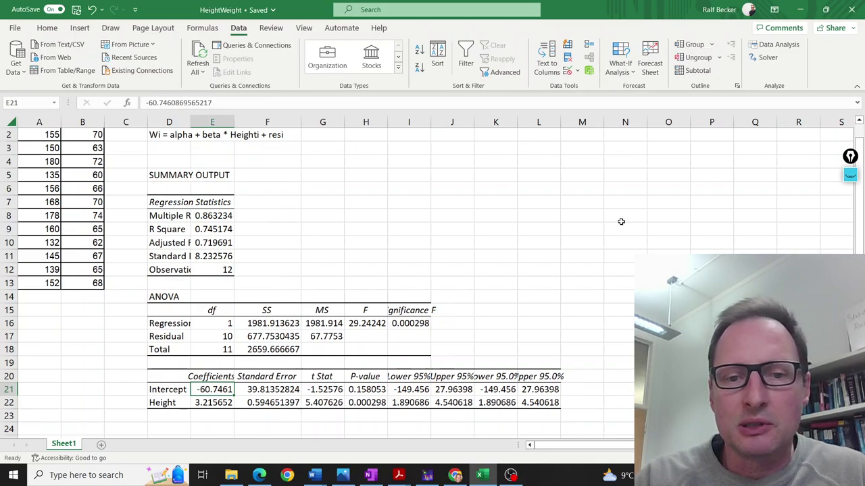
click(849, 174)
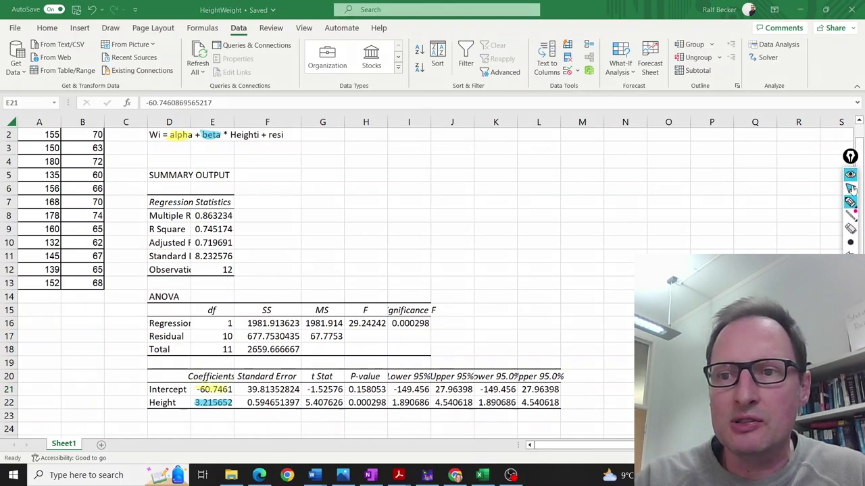
click(849, 202)
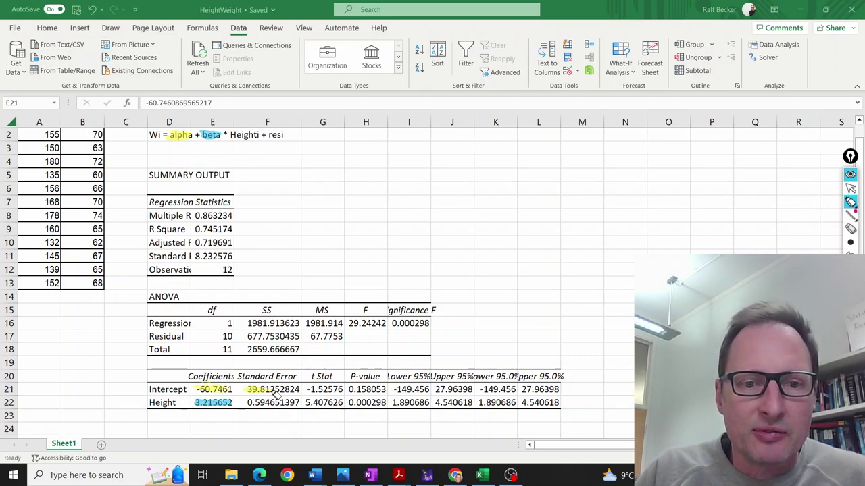
drag(278, 393, 301, 392)
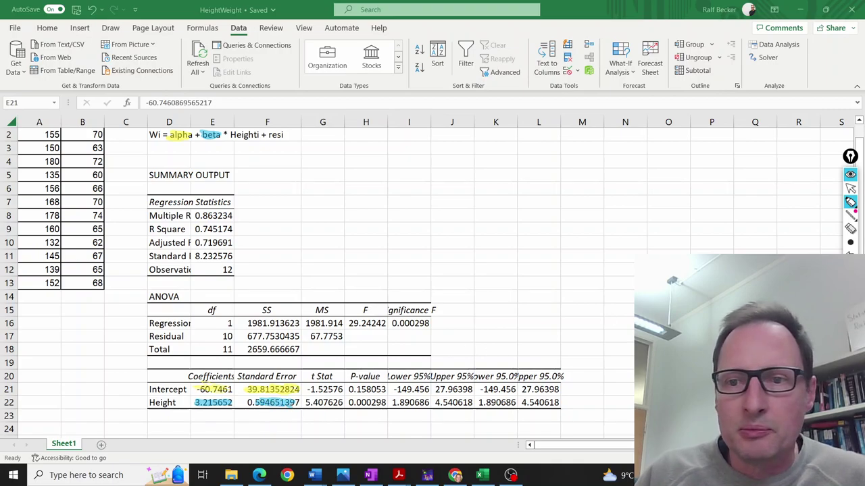
Step: With the pen, handwrite a, b, SE(a) and SE(b) with arrows beside the coefficients table
mouse_move(847, 242)
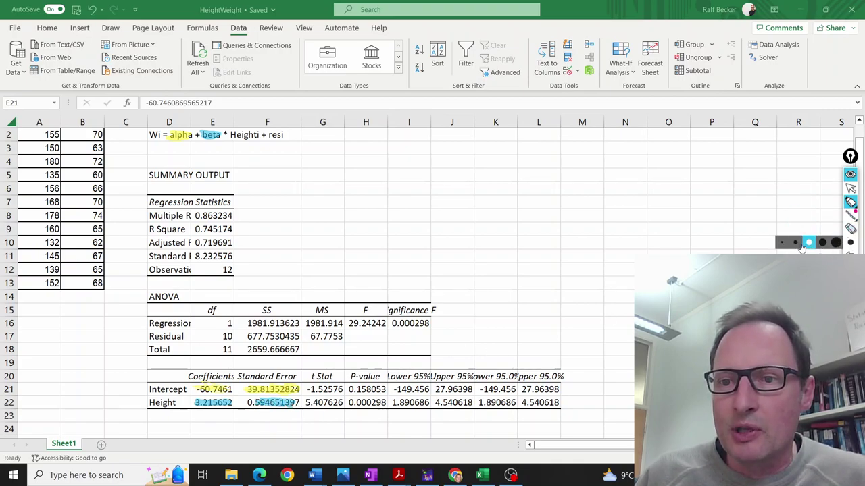
click(802, 243)
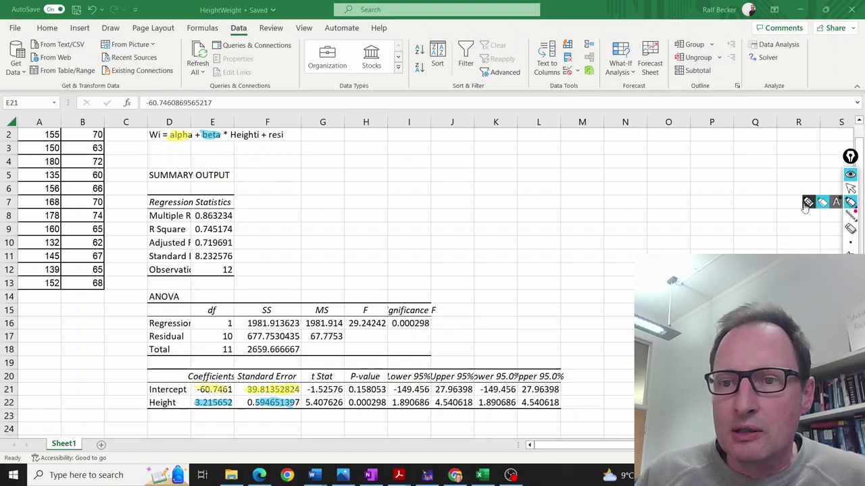
click(808, 203)
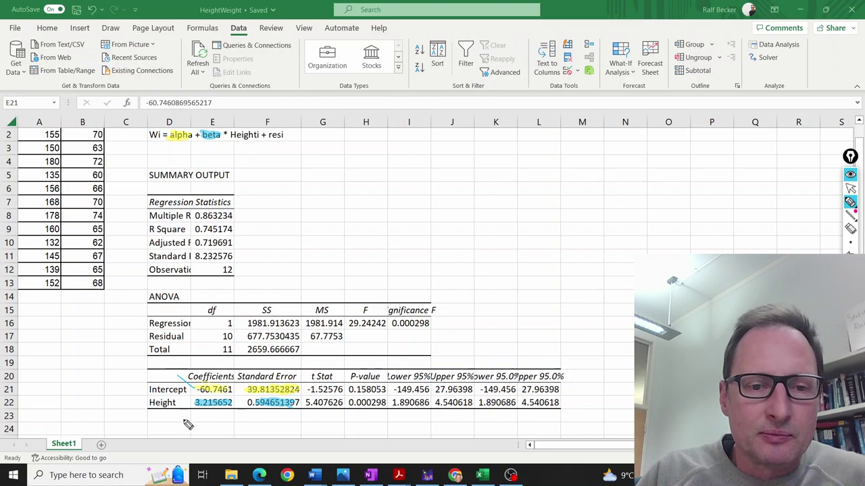
drag(188, 406, 163, 428)
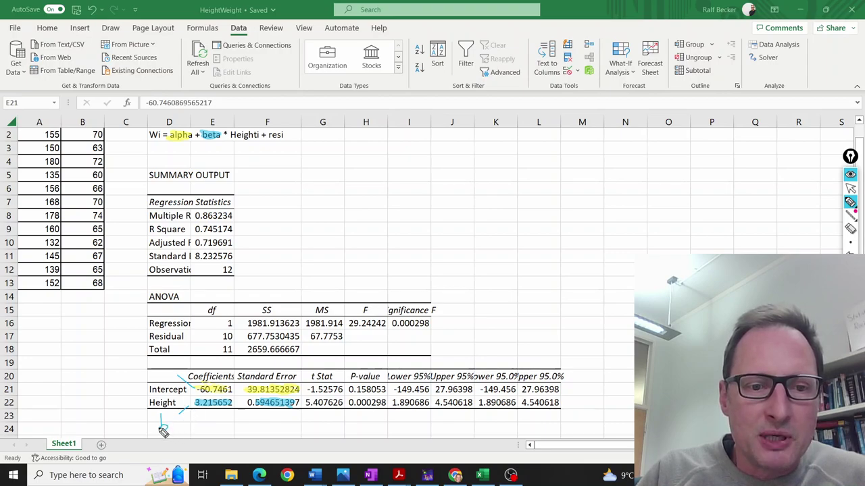
drag(258, 424, 280, 428)
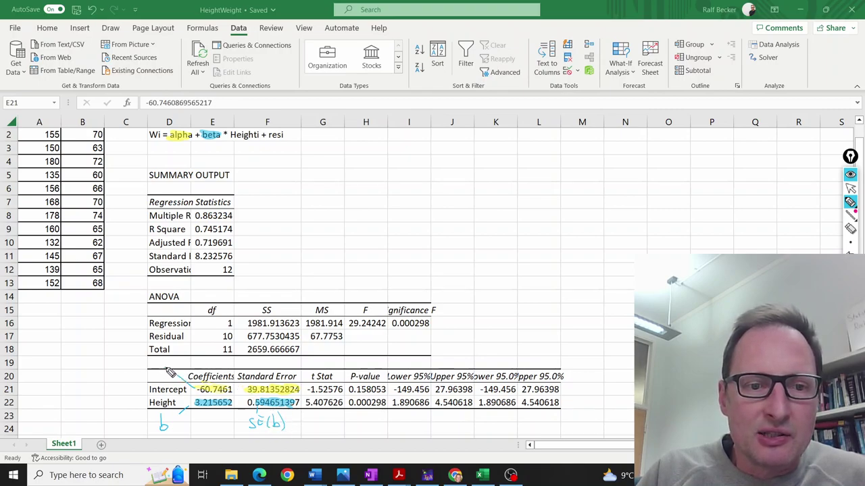
drag(166, 369, 168, 371)
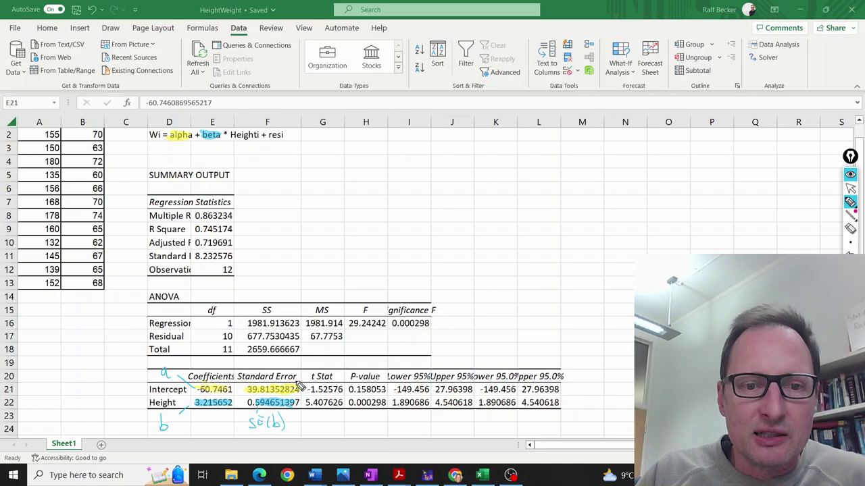
mouse_move(304, 383)
mouse_down()
mouse_move(329, 360)
mouse_move(330, 368)
mouse_move(361, 365)
mouse_up()
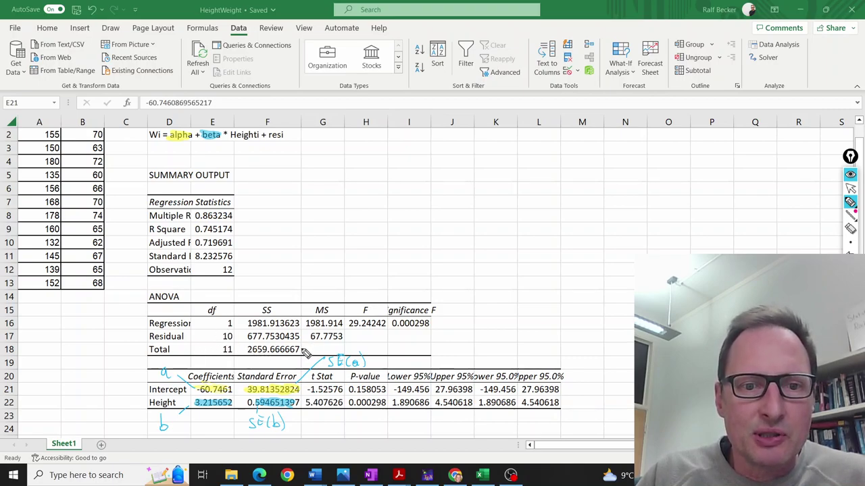
Step: Ink SST, SSR and SSE beside the ANOVA rows and bracket the SS values
mouse_move(244, 349)
mouse_down()
mouse_move(193, 357)
mouse_move(211, 349)
mouse_up()
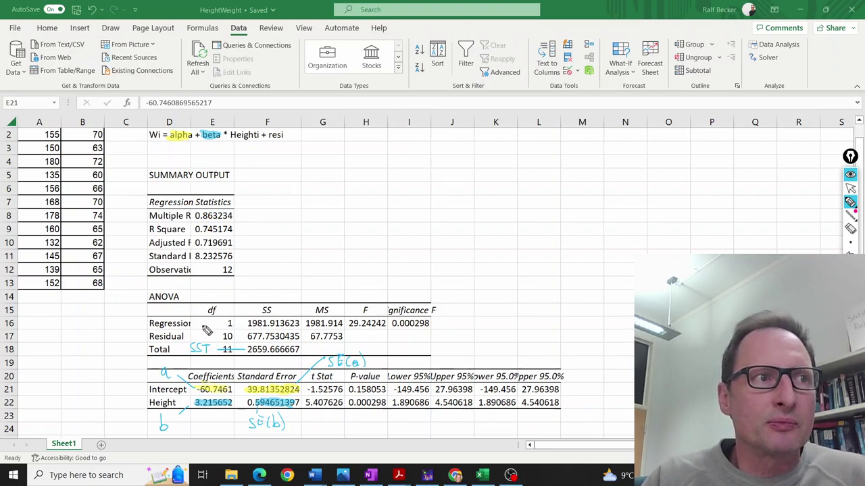
drag(201, 320, 201, 329)
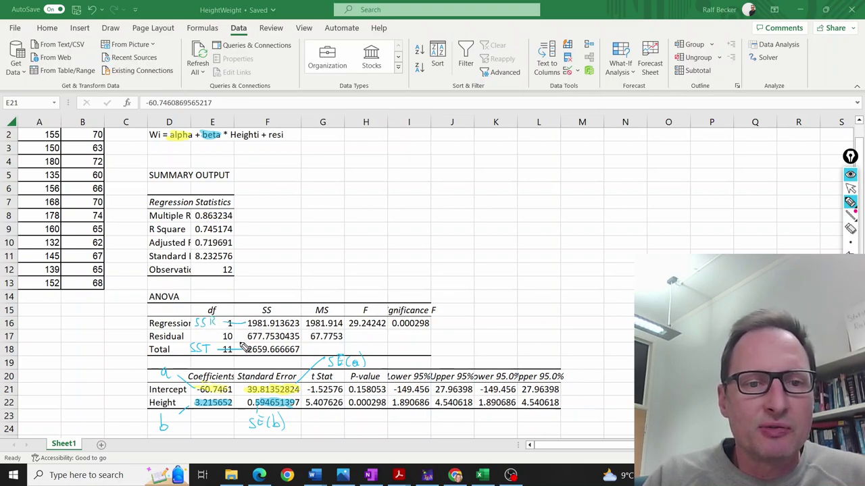
drag(204, 332, 200, 341)
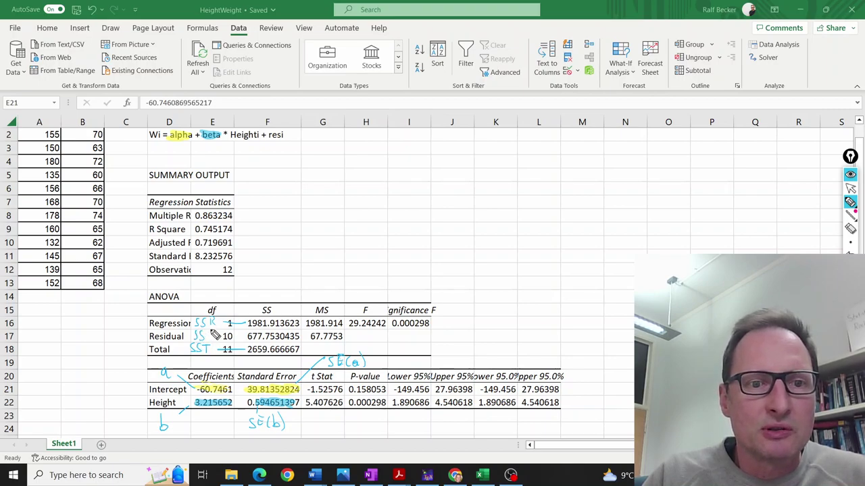
mouse_move(212, 339)
mouse_down()
mouse_move(214, 332)
mouse_move(215, 341)
mouse_move(244, 336)
mouse_up()
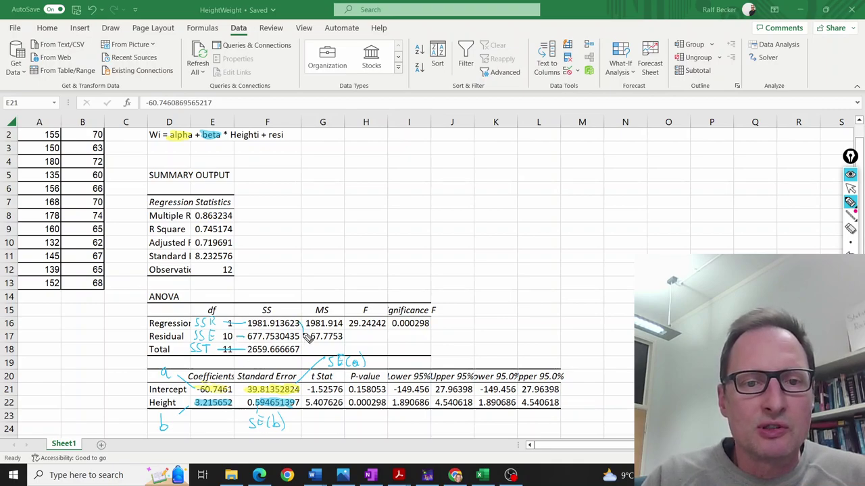
drag(303, 323, 306, 341)
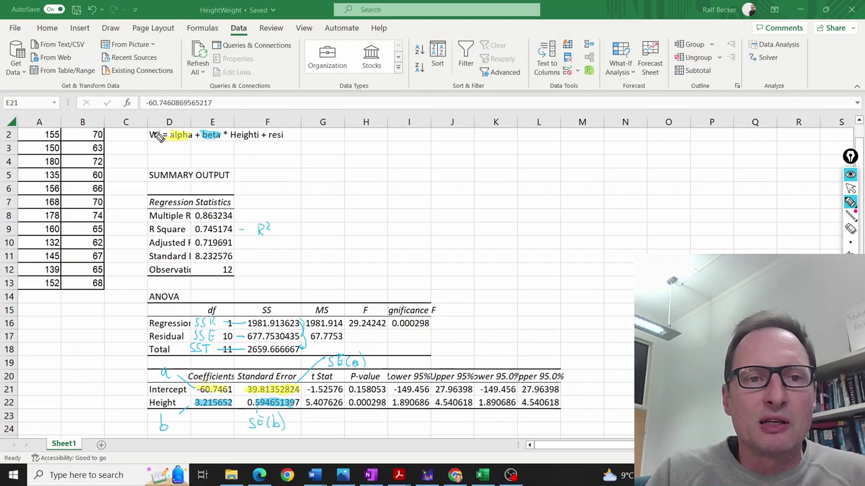
Step: Circle Wi and Heighti in the D2 equation and circle the Observations count 12
mouse_move(157, 133)
mouse_down()
mouse_move(147, 140)
mouse_move(161, 150)
mouse_move(162, 132)
mouse_up()
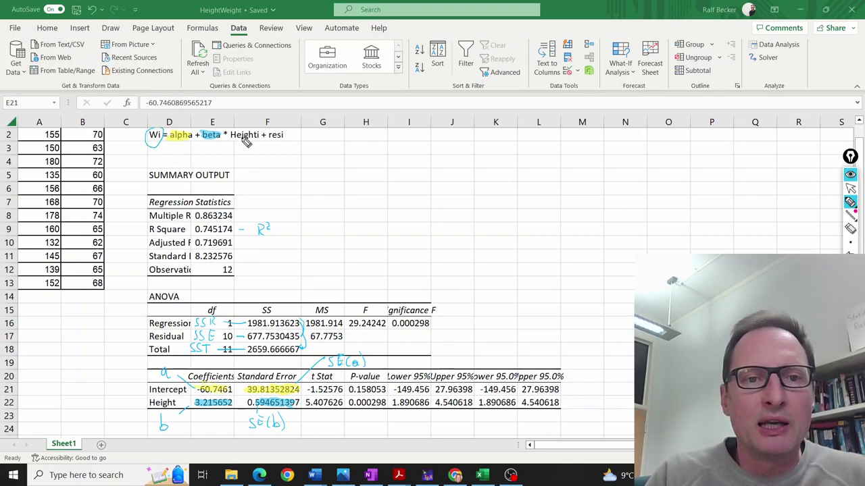
mouse_move(238, 131)
mouse_down()
mouse_move(248, 144)
mouse_move(264, 144)
mouse_move(237, 128)
mouse_up()
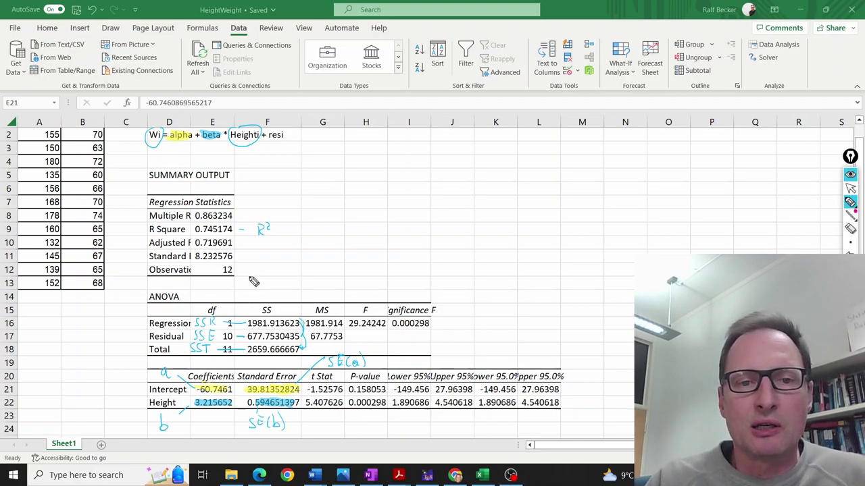
mouse_move(234, 263)
mouse_down()
mouse_move(226, 278)
mouse_move(253, 273)
mouse_up()
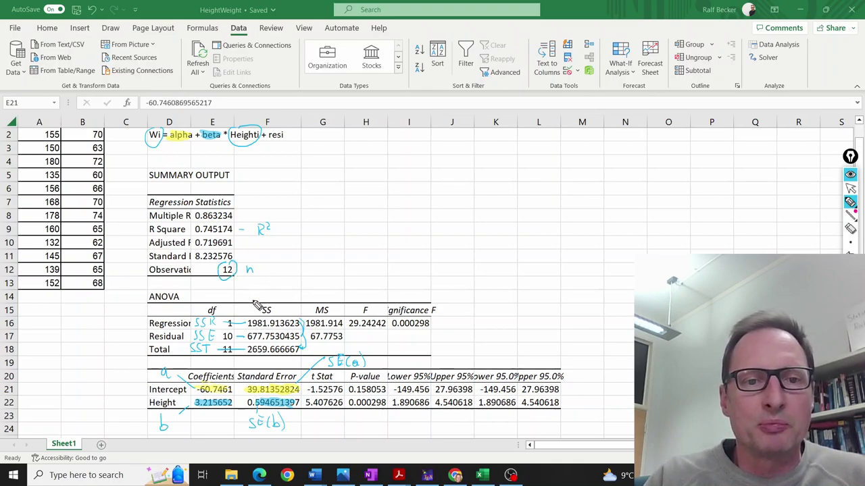